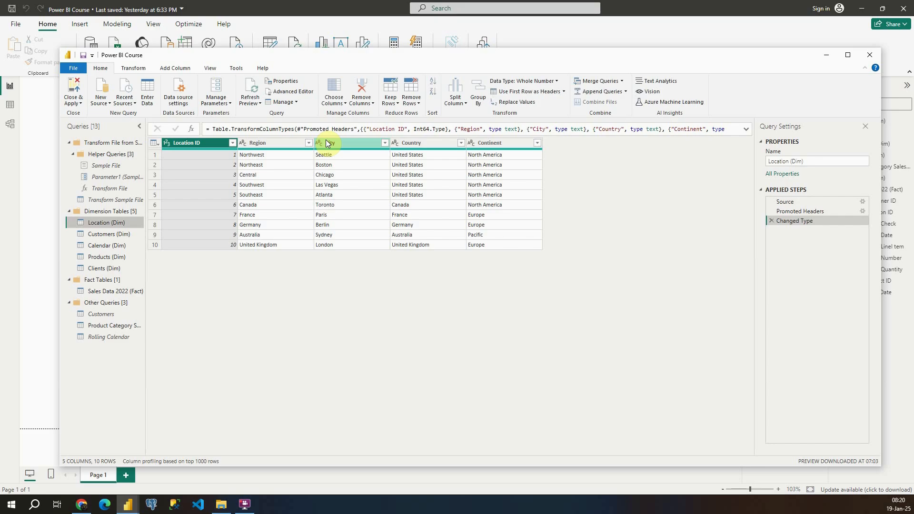
Step: Open the Sales Data 2022 (Fact) query and delete its Added Conditional Column step that creates Order Check
left_click(106, 292)
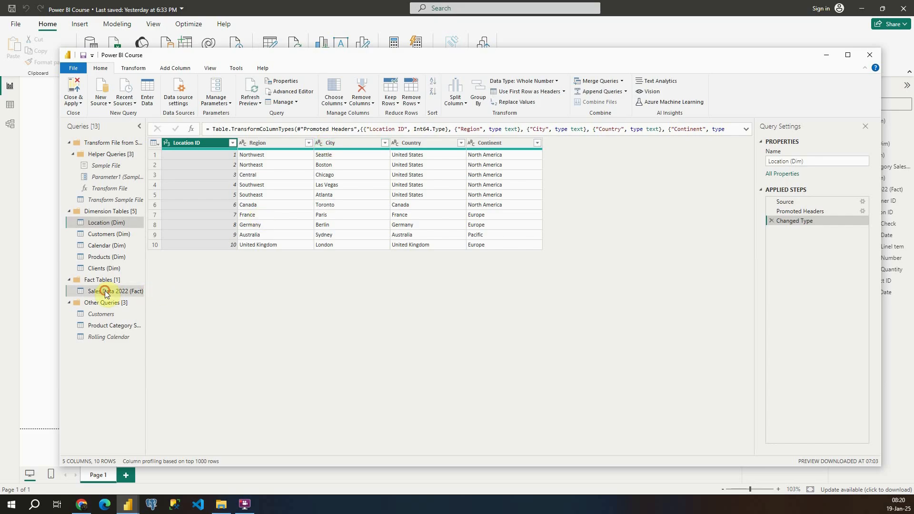
left_click_drag(458, 451, 368, 452)
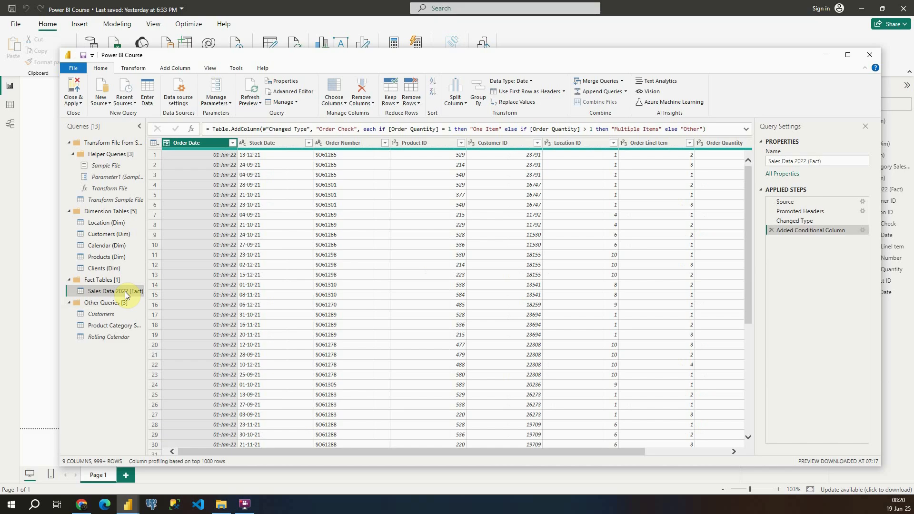
left_click_drag(258, 452, 375, 469)
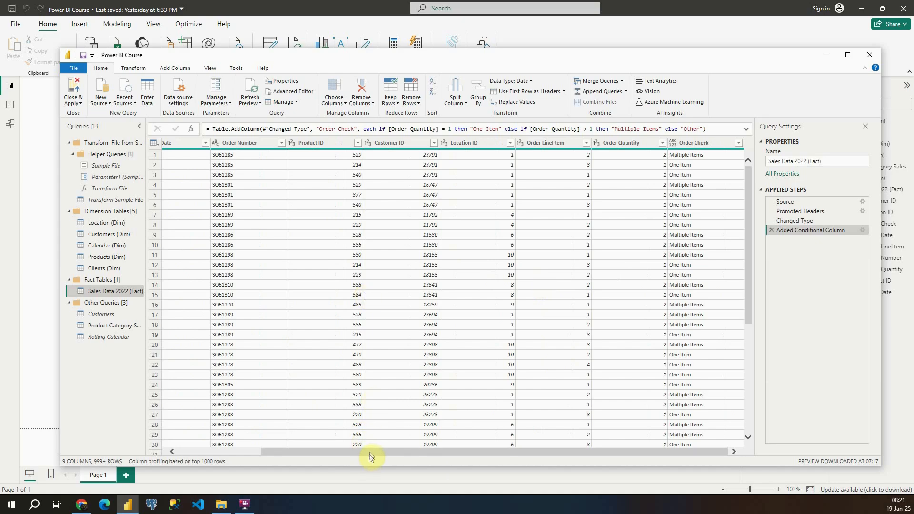
left_click_drag(371, 457, 234, 458)
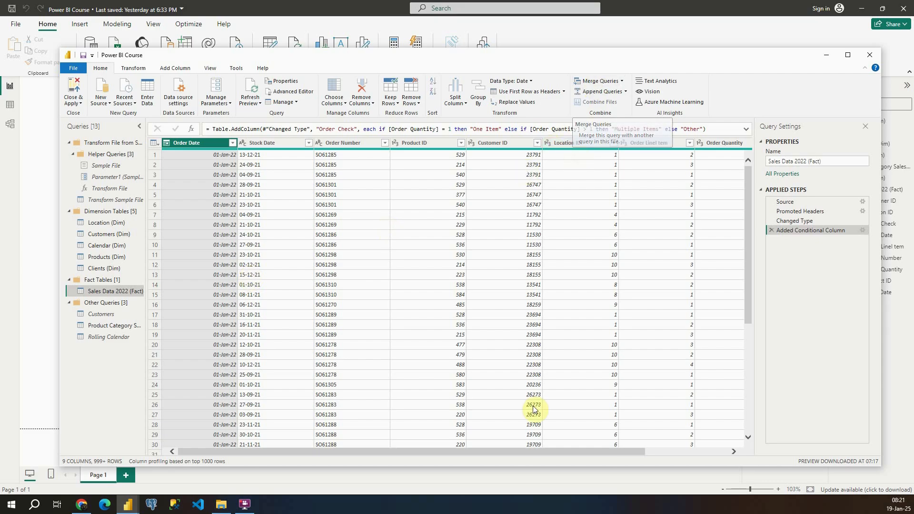
left_click_drag(498, 451, 614, 458)
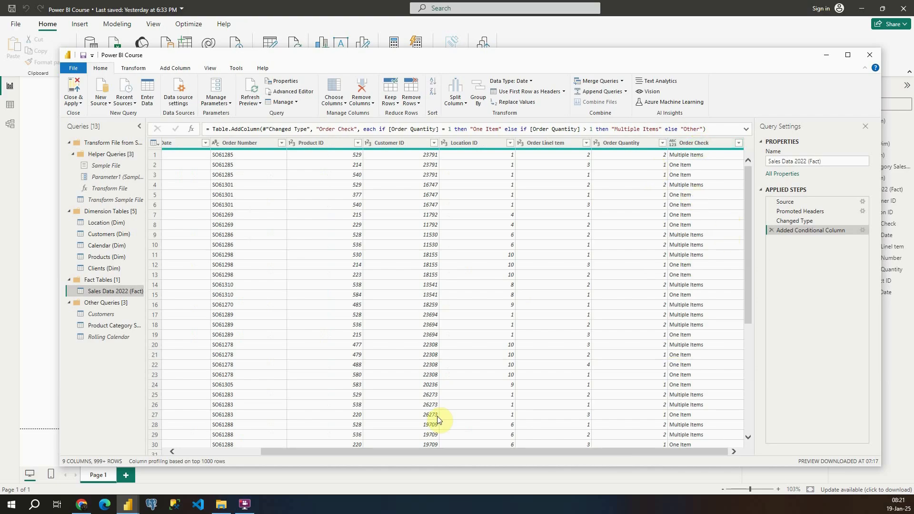
left_click(693, 144)
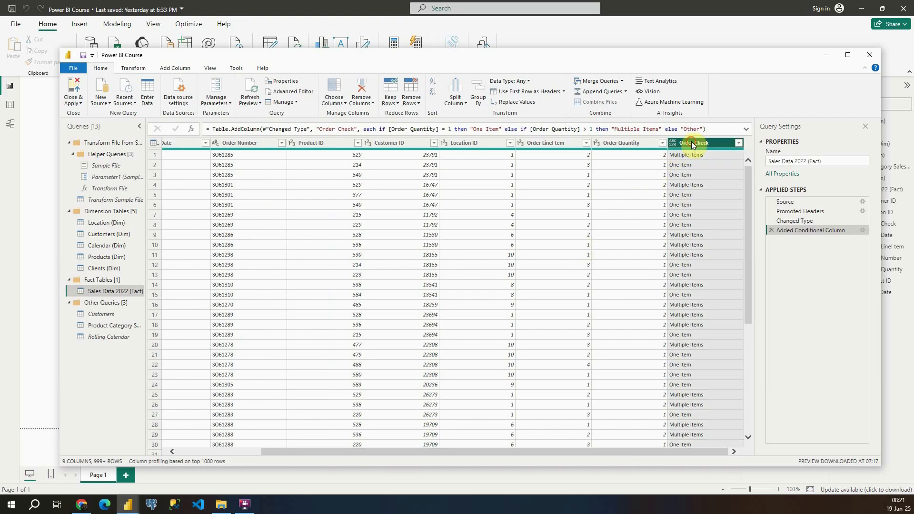
left_click(771, 230)
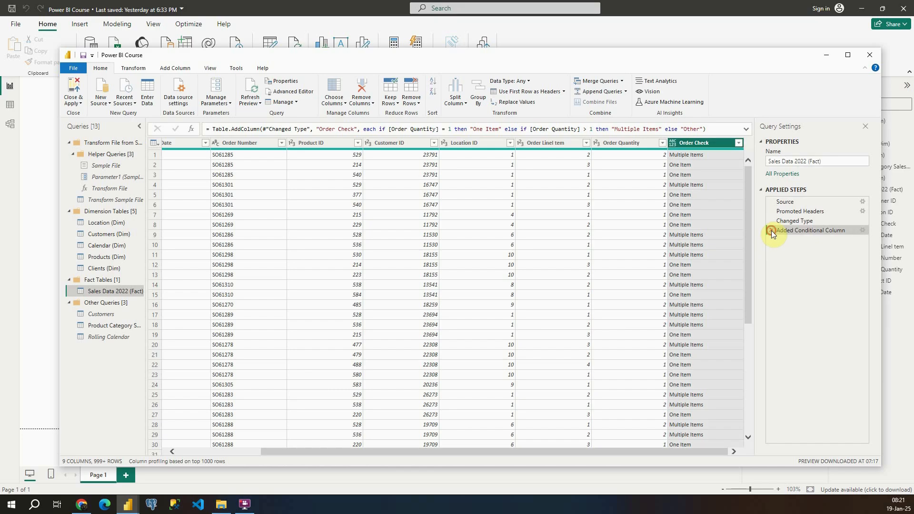
left_click_drag(286, 452, 259, 451)
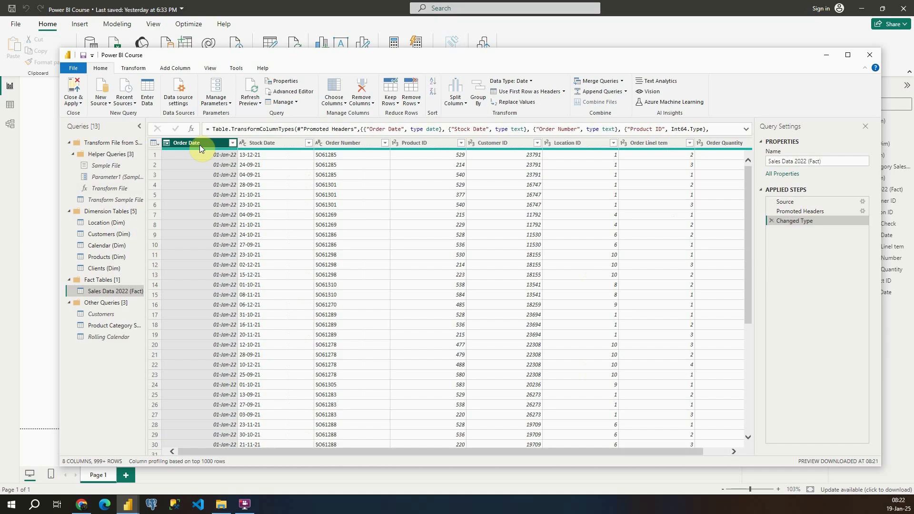
scroll(462, 147, "right", 1)
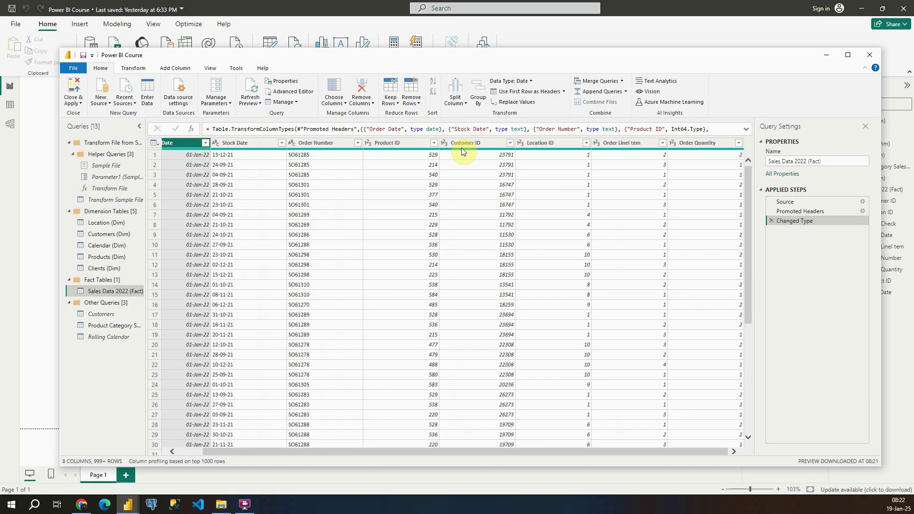
Step: Import the Sales Data 2023 CSV file from the Course Data Source folder as a new query
left_click(134, 291)
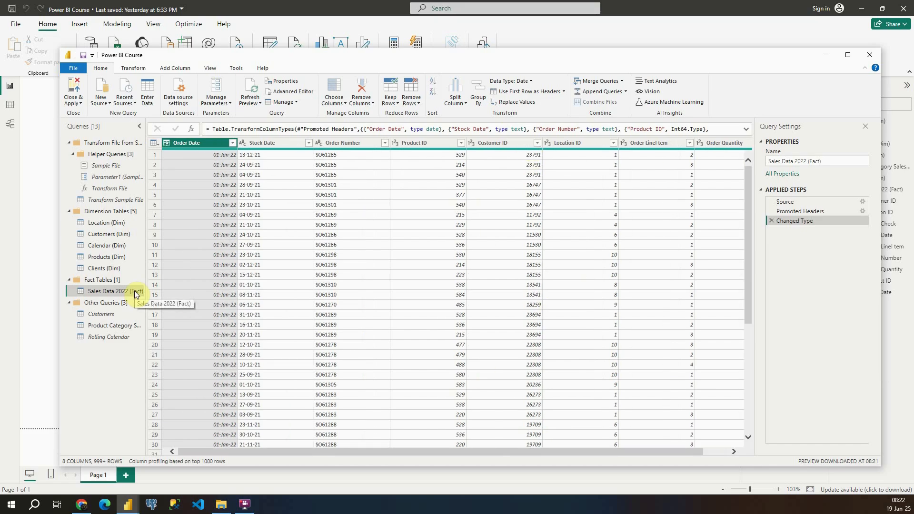
left_click(101, 96)
left_click(122, 191)
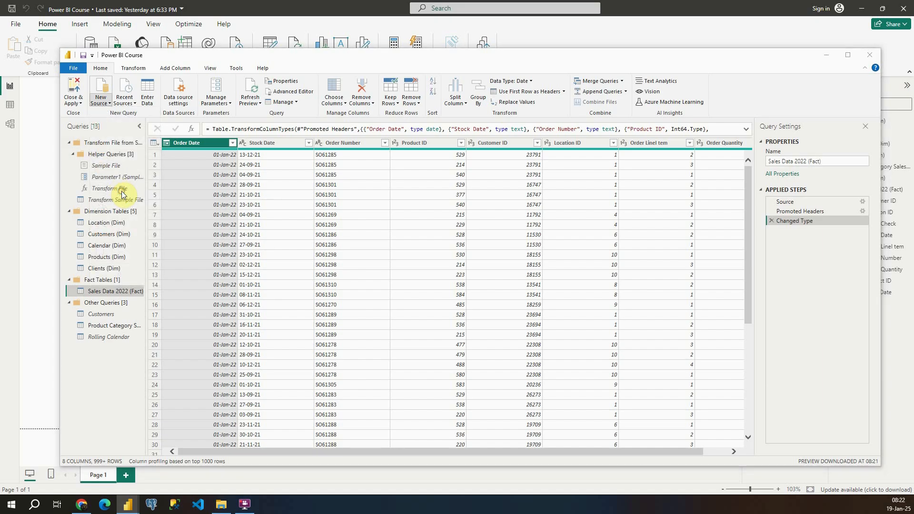
left_click(212, 73)
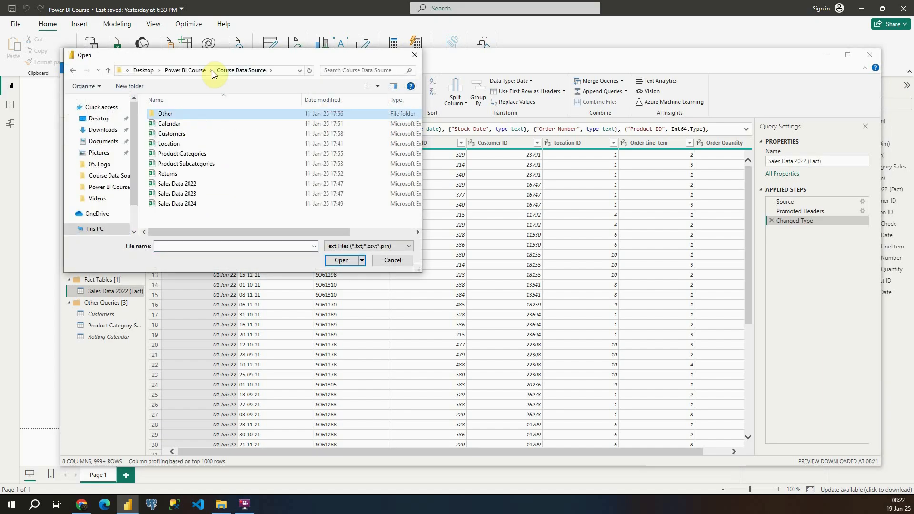
left_click(176, 195)
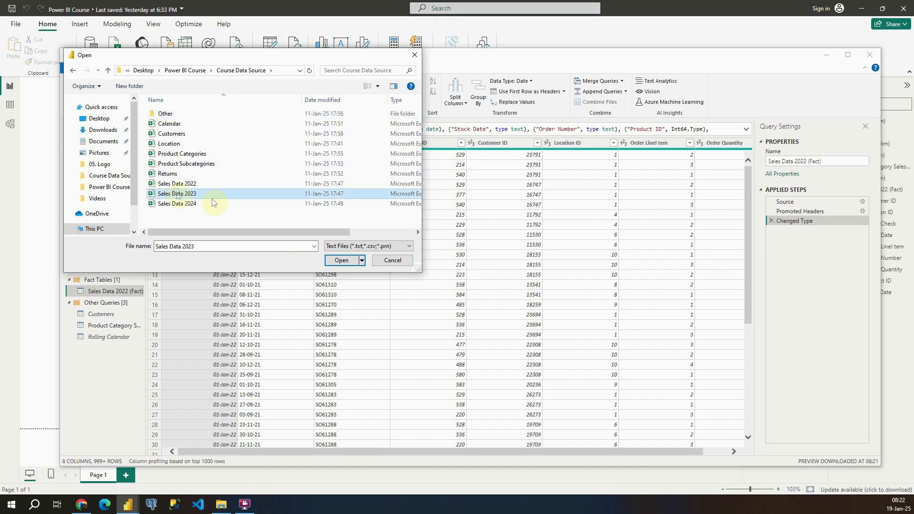
left_click(344, 260)
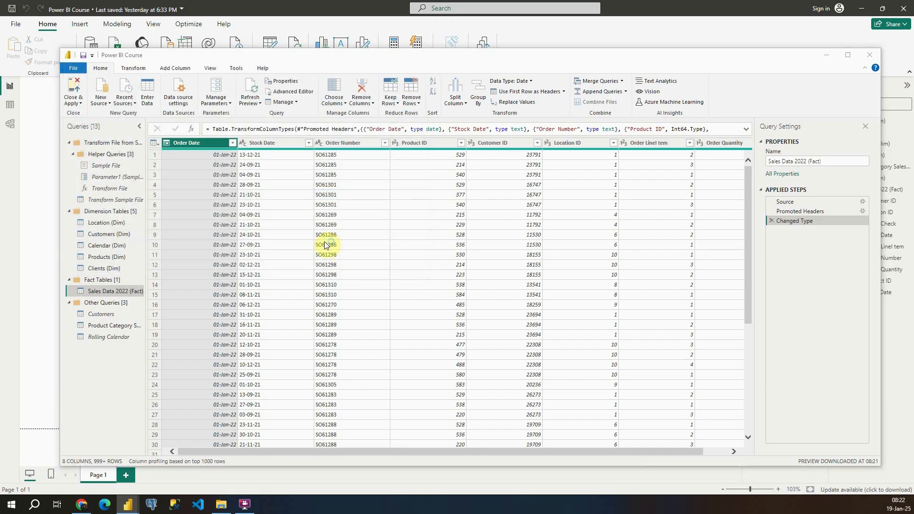
left_click(626, 383)
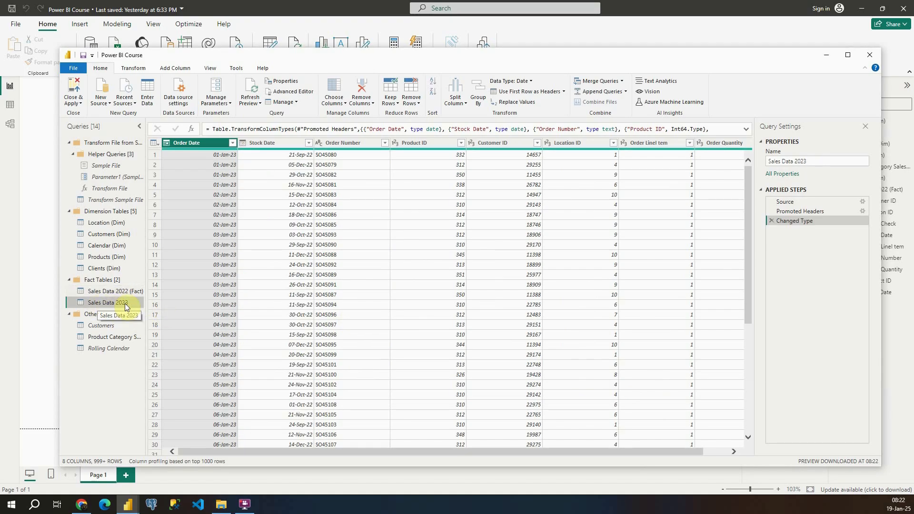
Step: Rename the imported 2023 sales query as Sales Data 2023 (Fact)
left_click(819, 160)
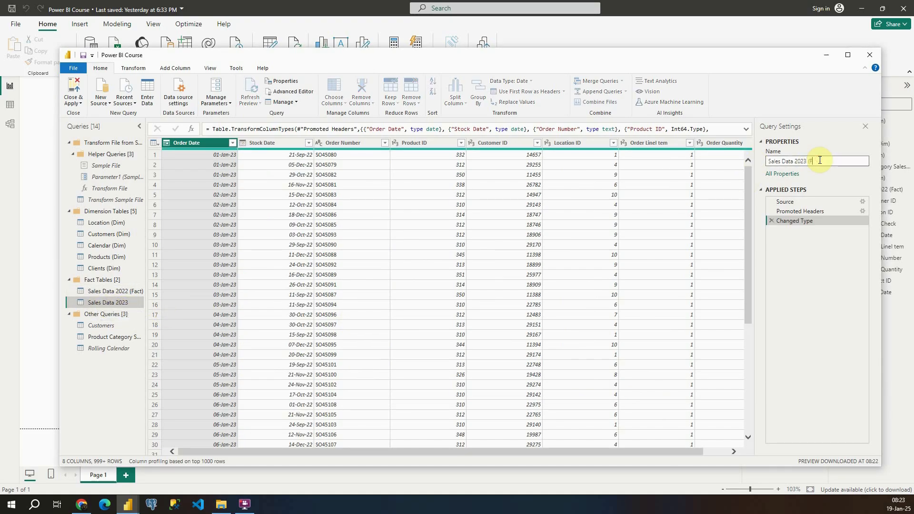
type("(Fact)")
key("Return")
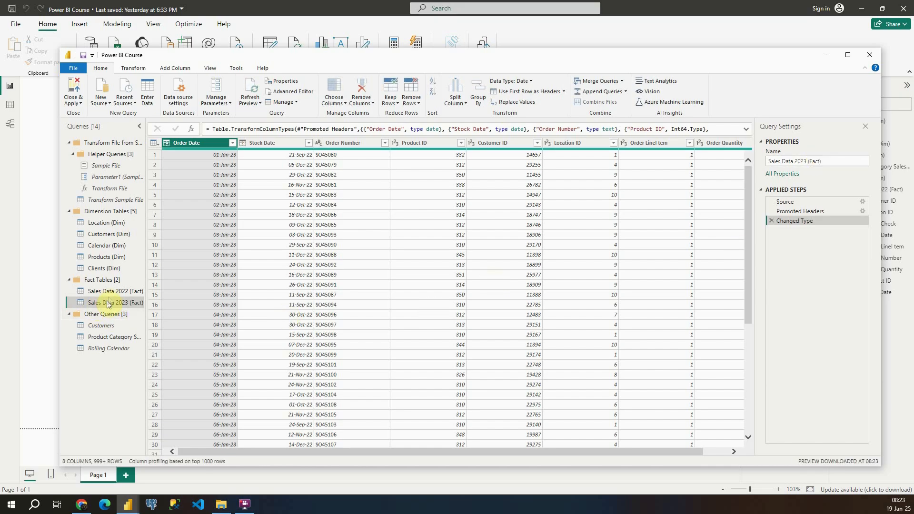
Step: Import the Sales Data 2024 CSV file from the Course Data Source folder as a new query
left_click(101, 98)
left_click(123, 190)
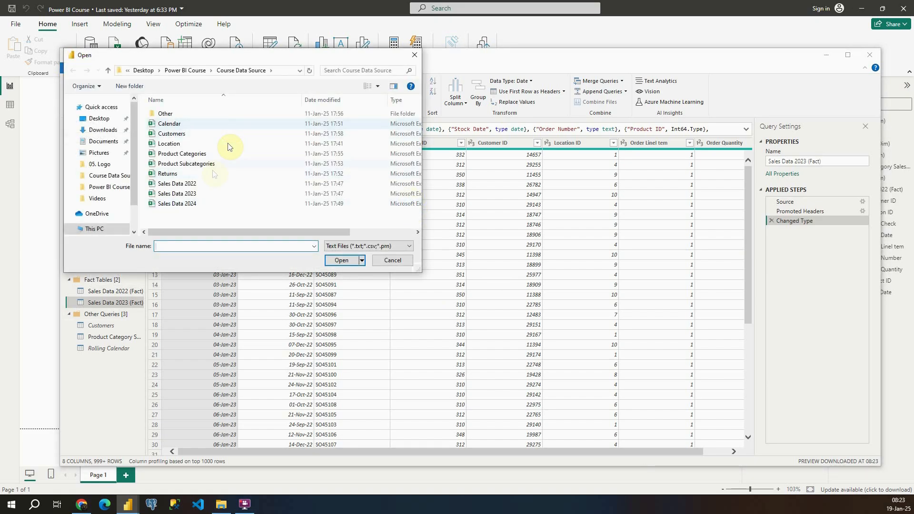
left_click(202, 204)
left_click(340, 261)
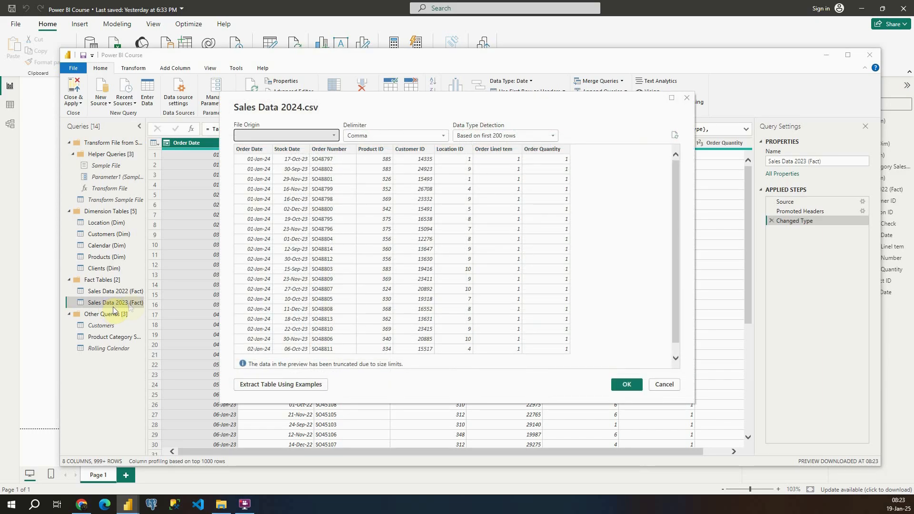
left_click(626, 385)
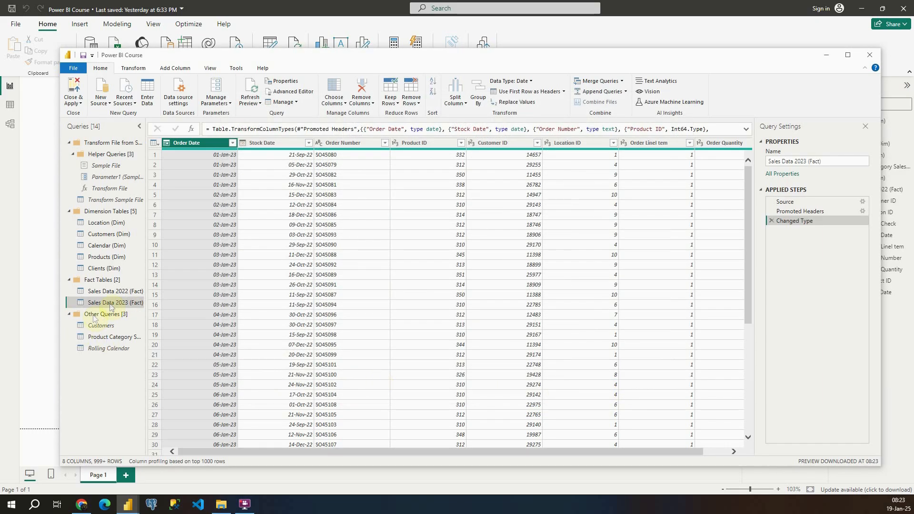
Step: Rename the imported 2024 sales query as Sales Data 2024 (Fact)
left_click(818, 159)
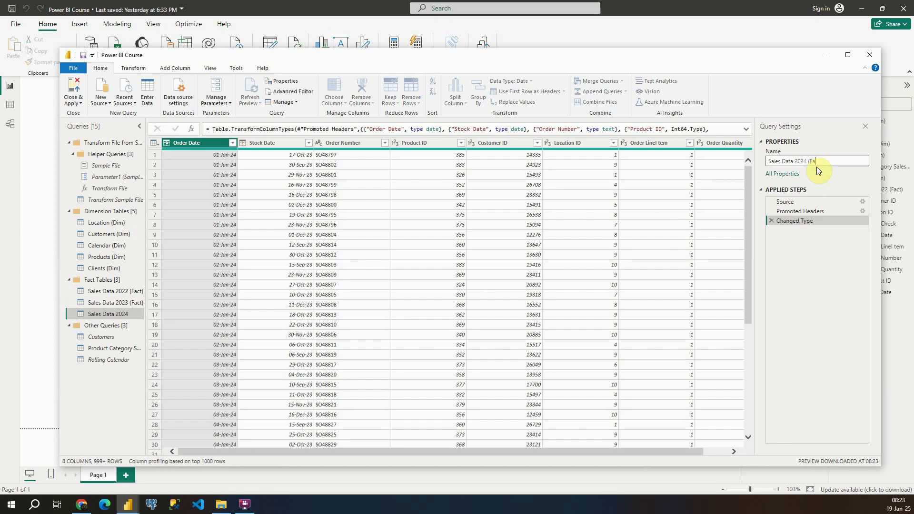
type("(Fact)")
key("Return")
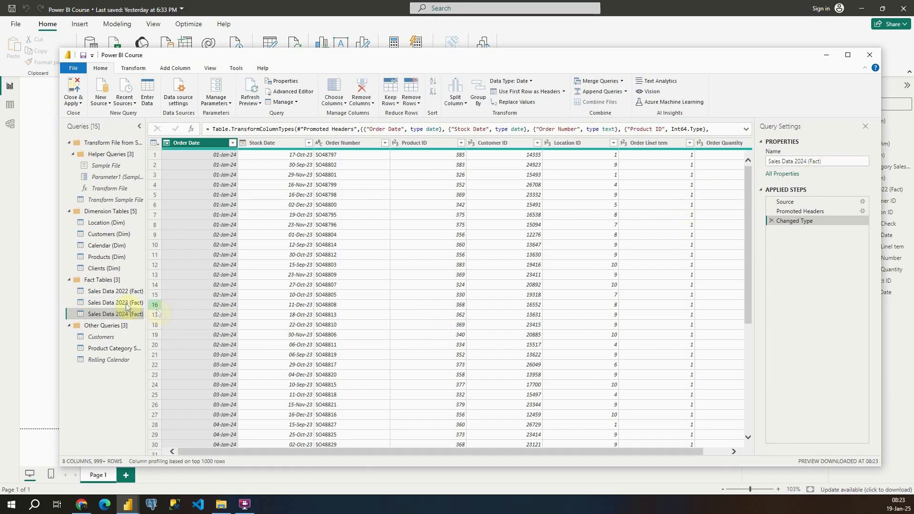
Step: Append Sales Data 2022 (Fact), Sales Data 2023 (Fact) and Sales Data 2024 (Fact) as a new query, using the three or more tables option
left_click(113, 312)
left_click(116, 292)
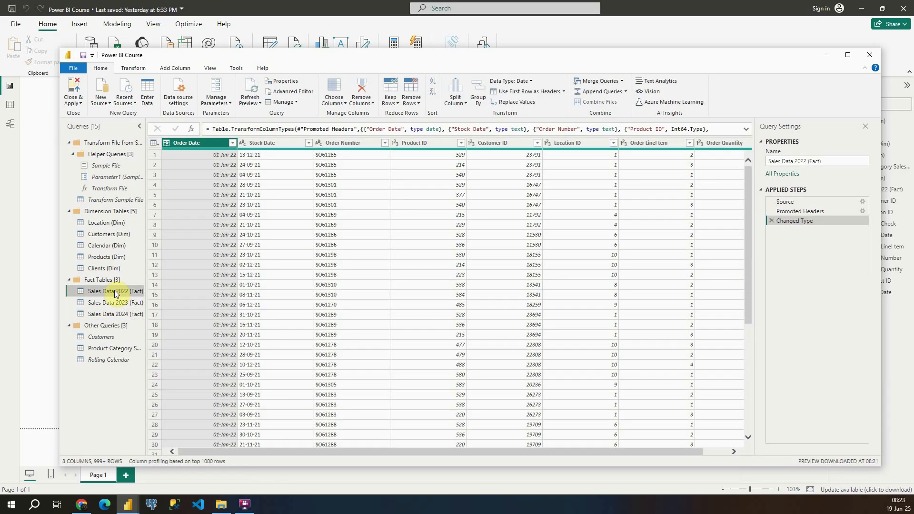
left_click(109, 302)
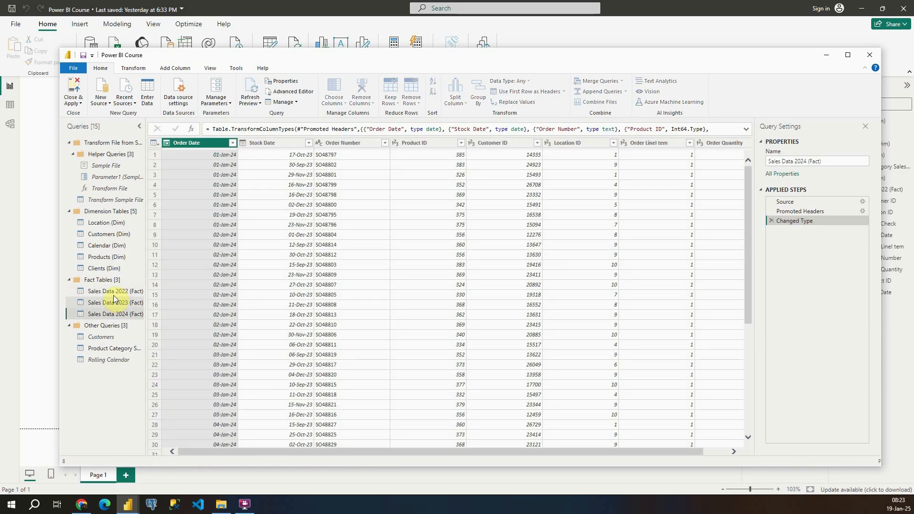
left_click(114, 292)
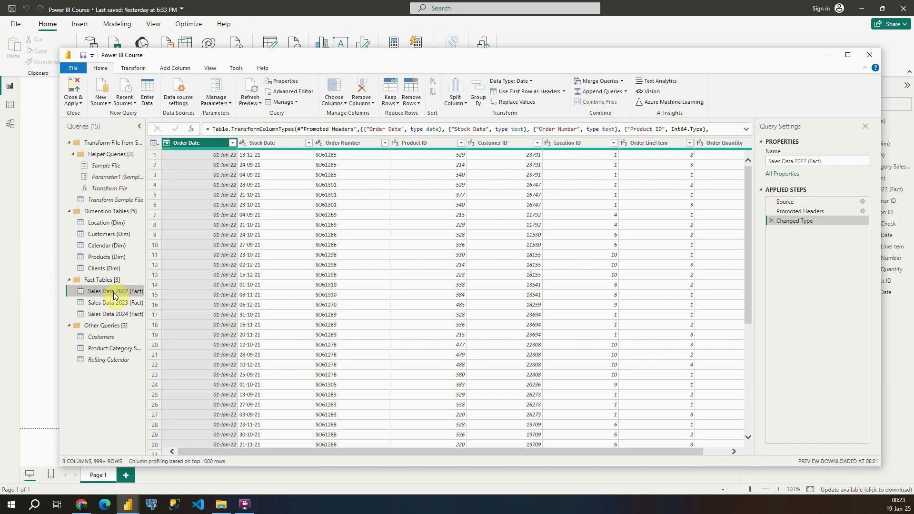
left_click(625, 92)
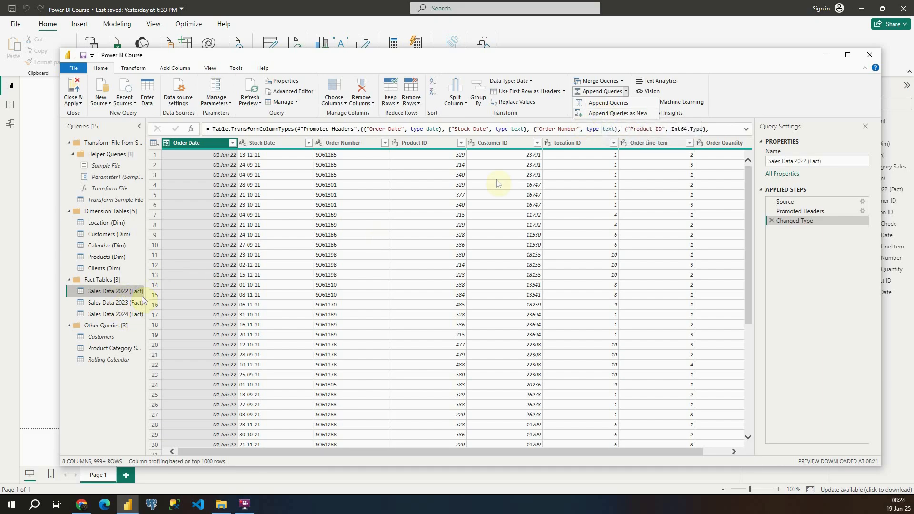
left_click(611, 113)
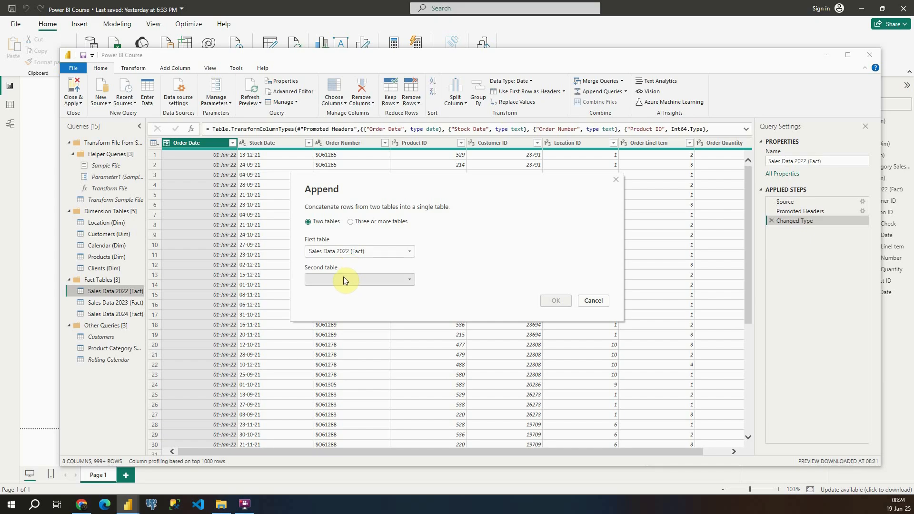
left_click(351, 222)
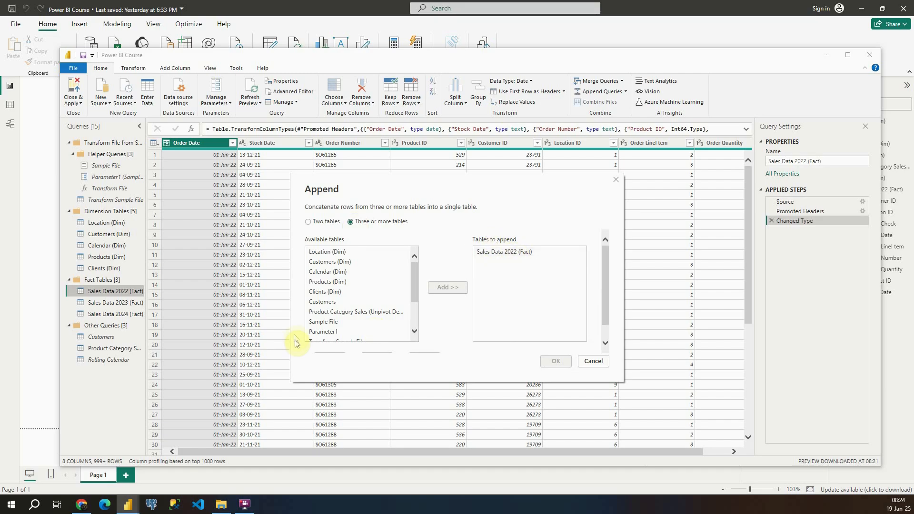
scroll(353, 285, "down", 2)
double_click(346, 308)
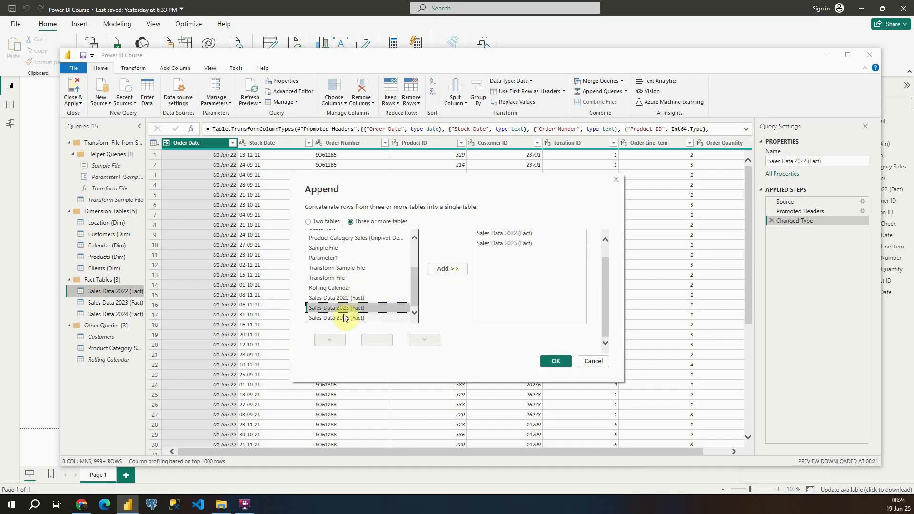
double_click(346, 318)
left_click(348, 308)
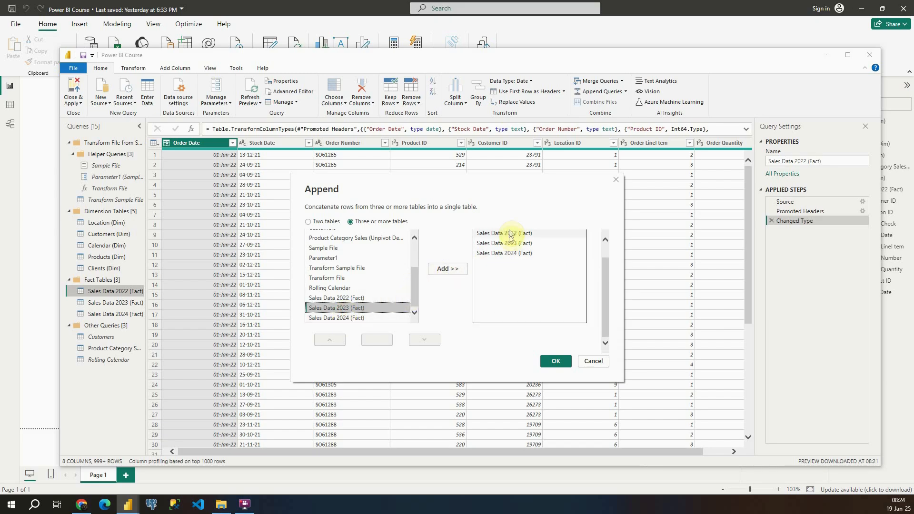
left_click(555, 361)
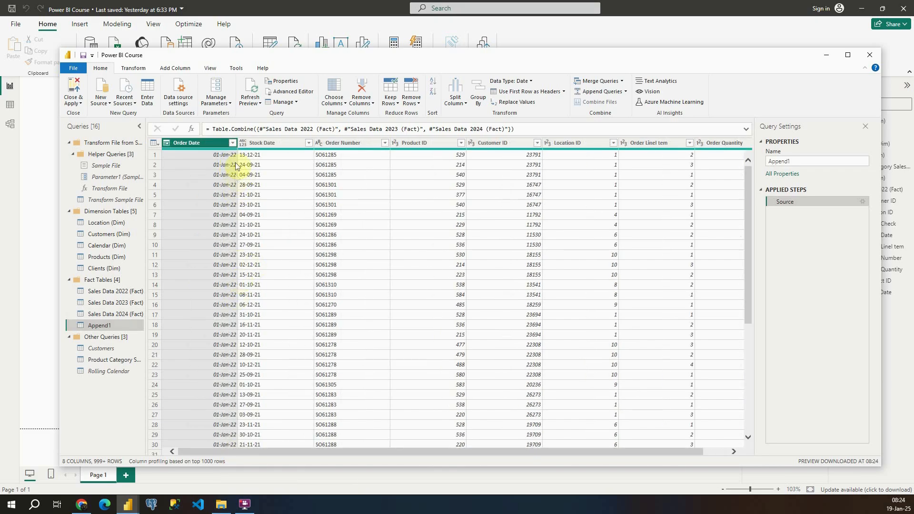
Step: Sort the appended query by Order Date in descending order to check the latest dates, and switch the sort to ascending
left_click(233, 143)
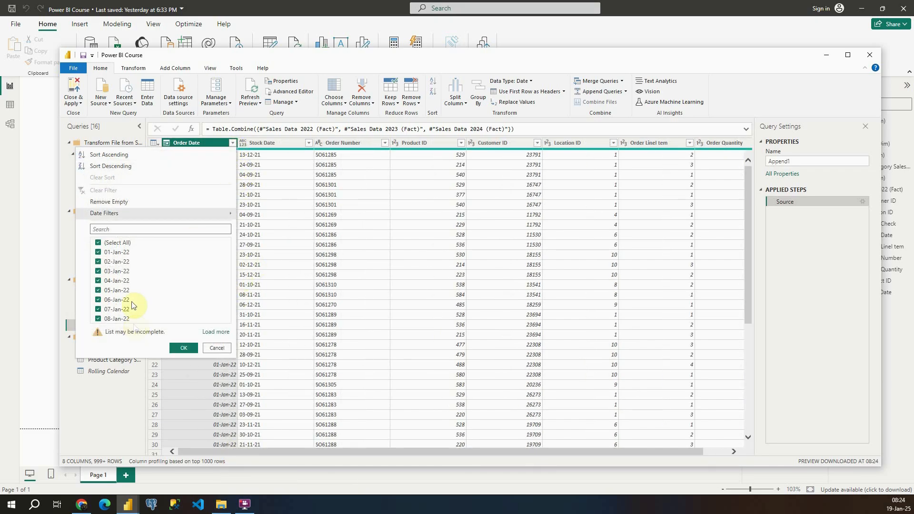
left_click(120, 166)
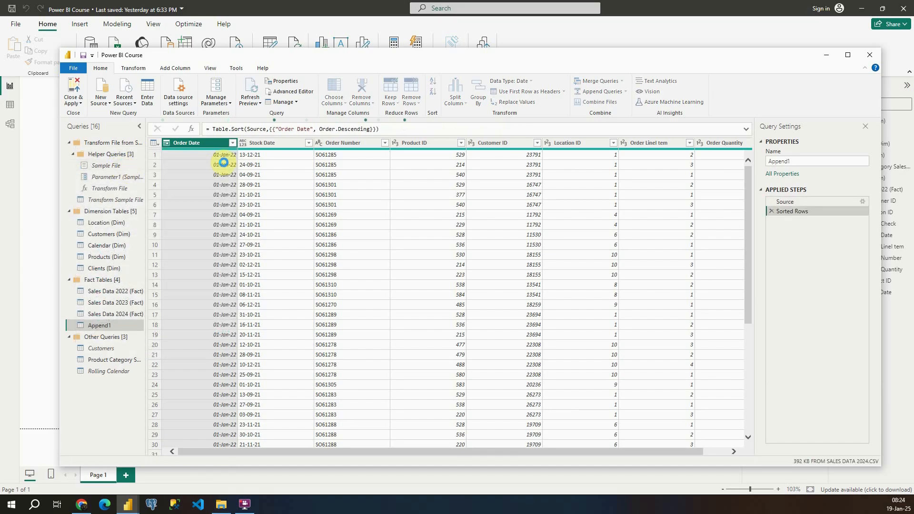
left_click(232, 143)
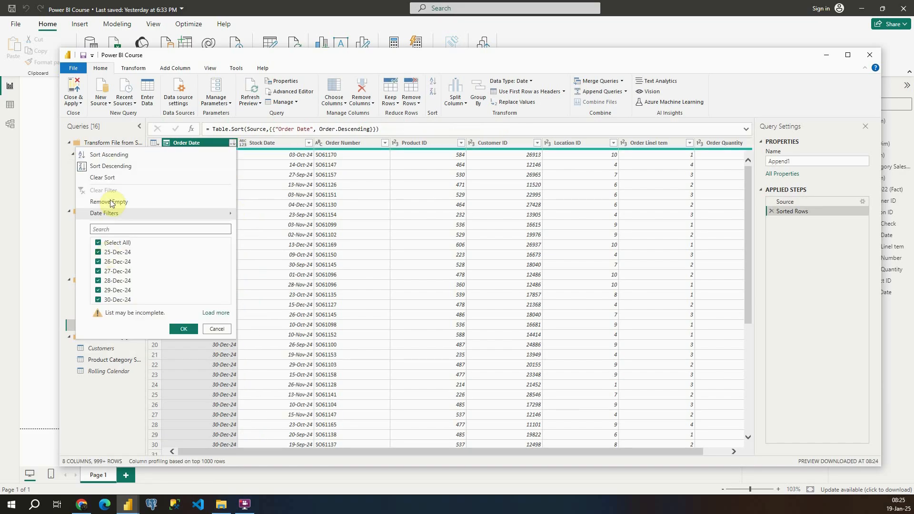
left_click(111, 154)
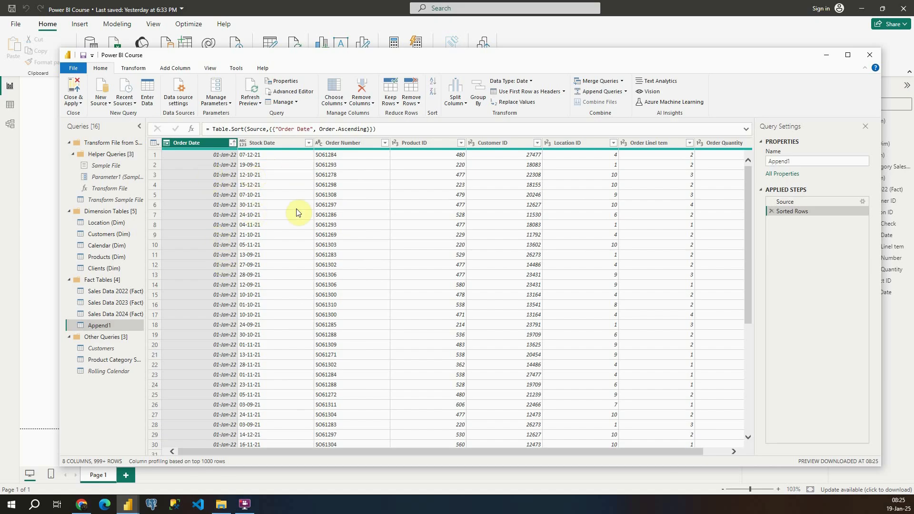
Step: Rename the appended query as Sales Data
left_click(793, 162)
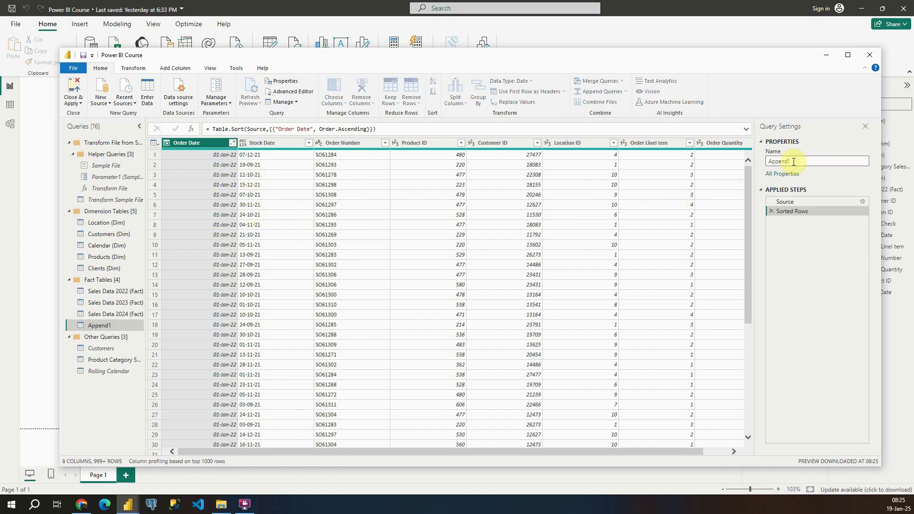
double_click(793, 162)
type("Sales Data")
key("Return")
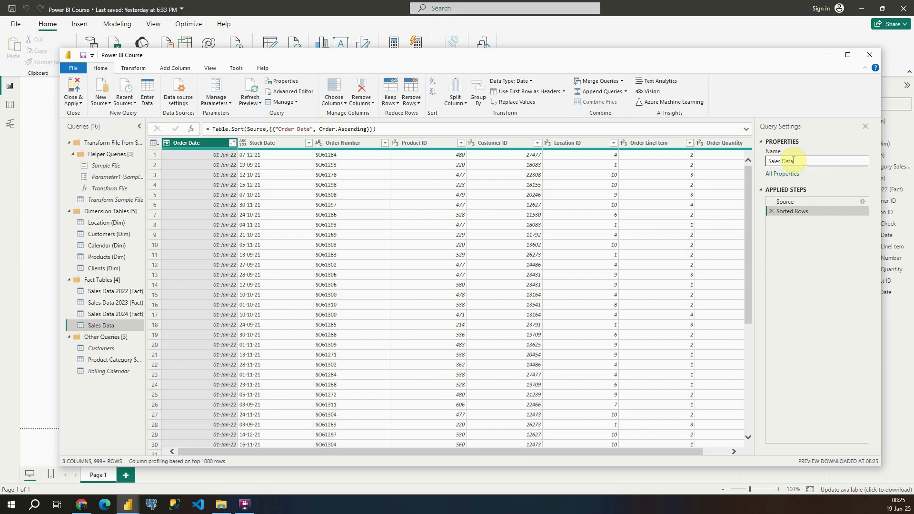
Step: Try to delete the Sales Data 2022 (Fact) query
right_click(121, 293)
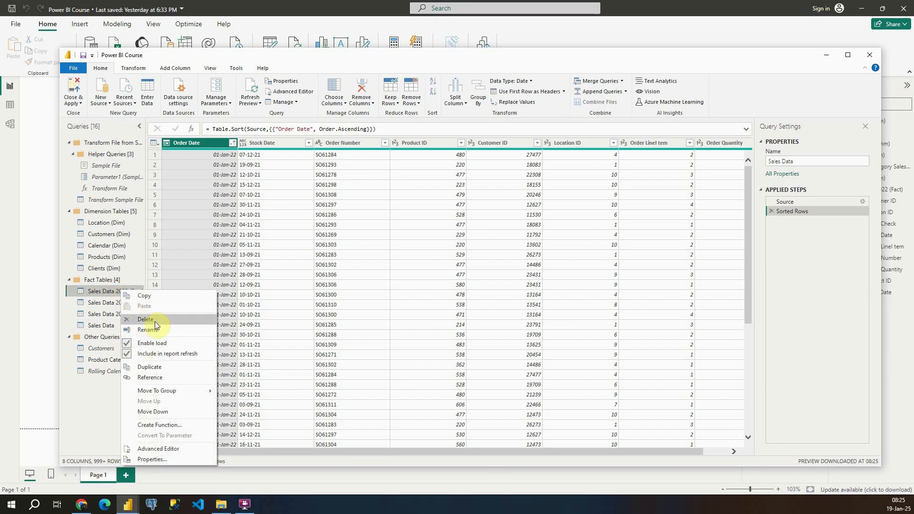
left_click(155, 322)
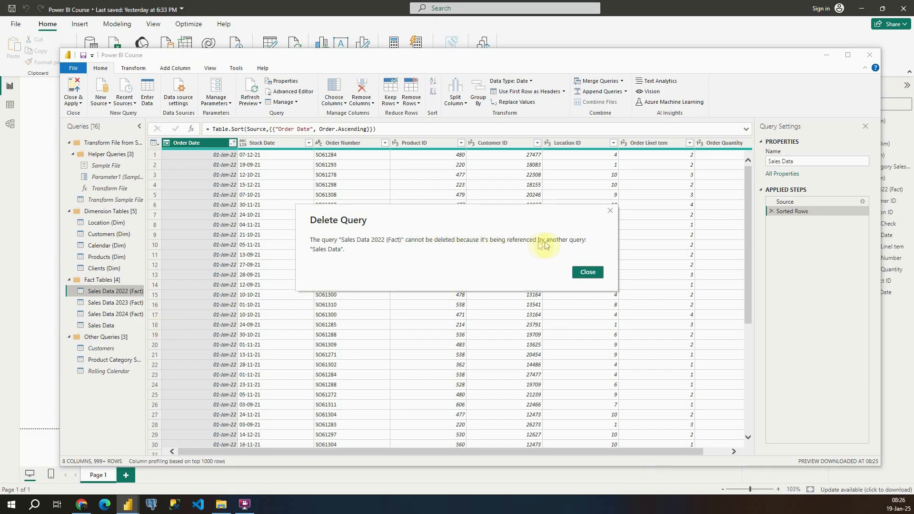
left_click(586, 270)
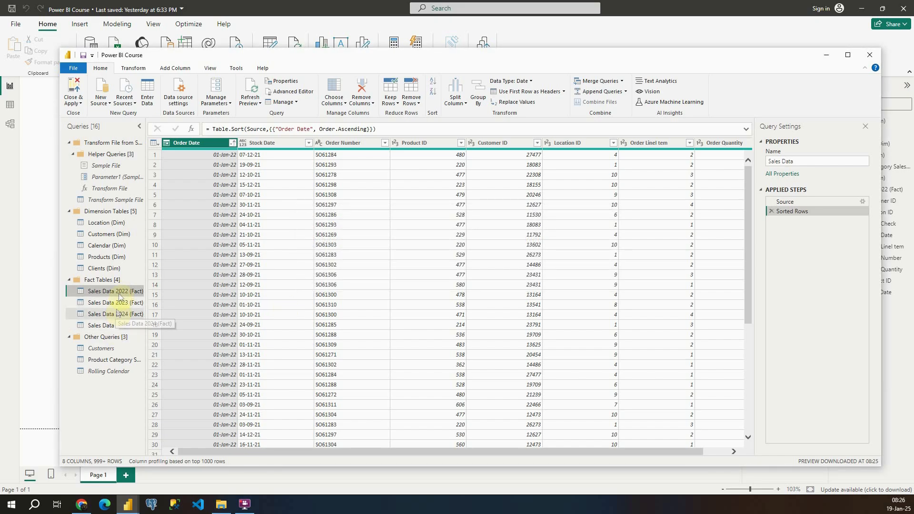
Step: View the combined Sales Data query and the Sales Data 2023 (Fact) query
left_click(94, 327)
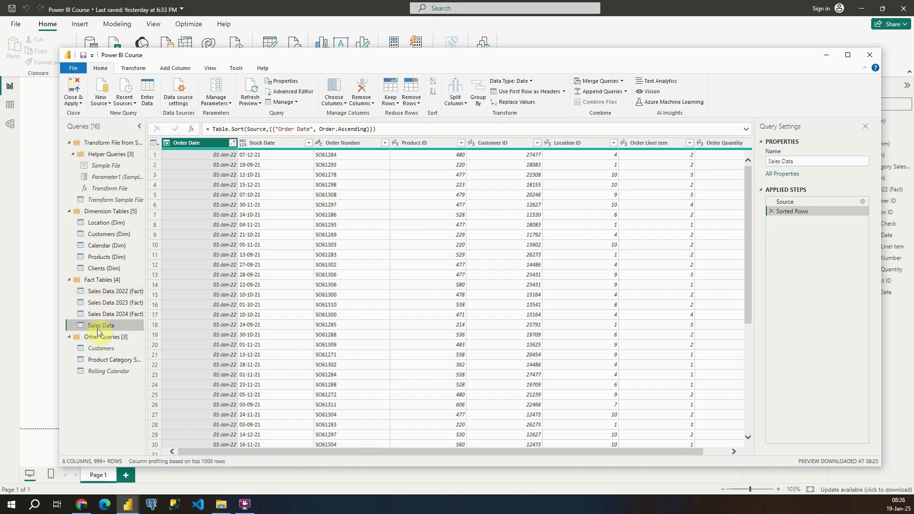
left_click(114, 305)
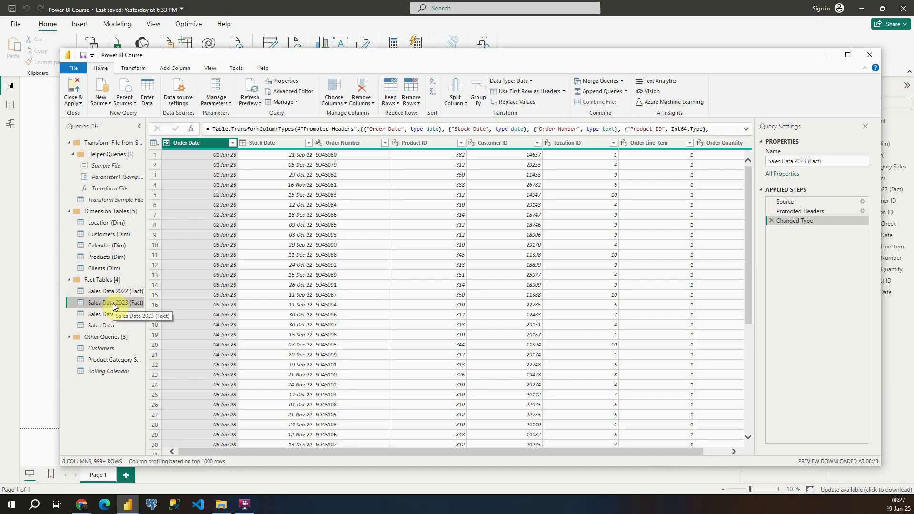